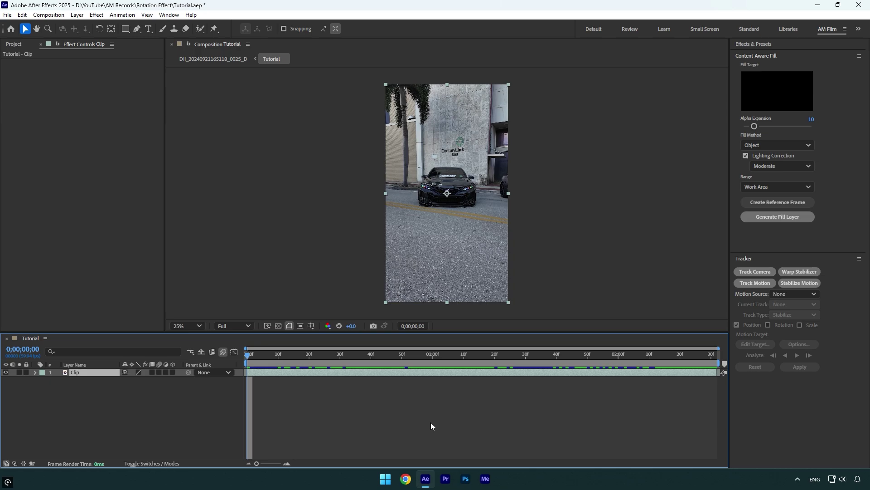
# Start stabilizing the clip and place Track Point 1 on the KOCF emblem with an enlarged feature box.
pyautogui.click(812, 284)
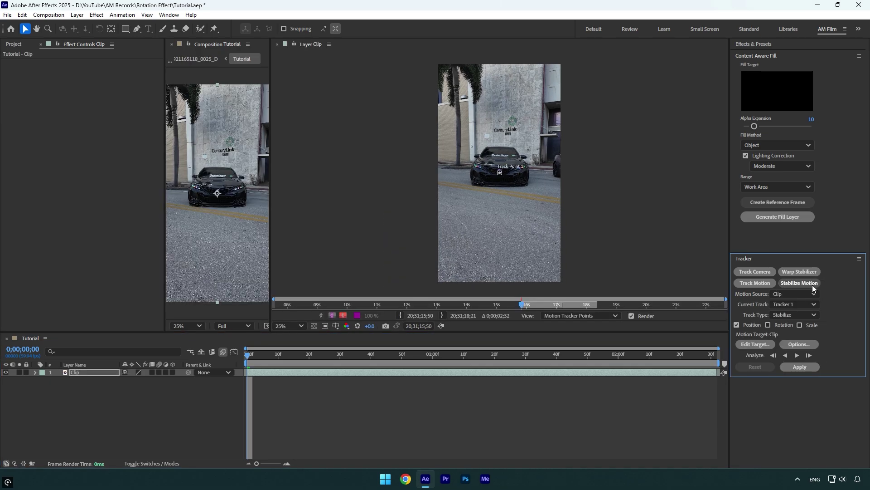
pyautogui.scroll(4, 505, 199)
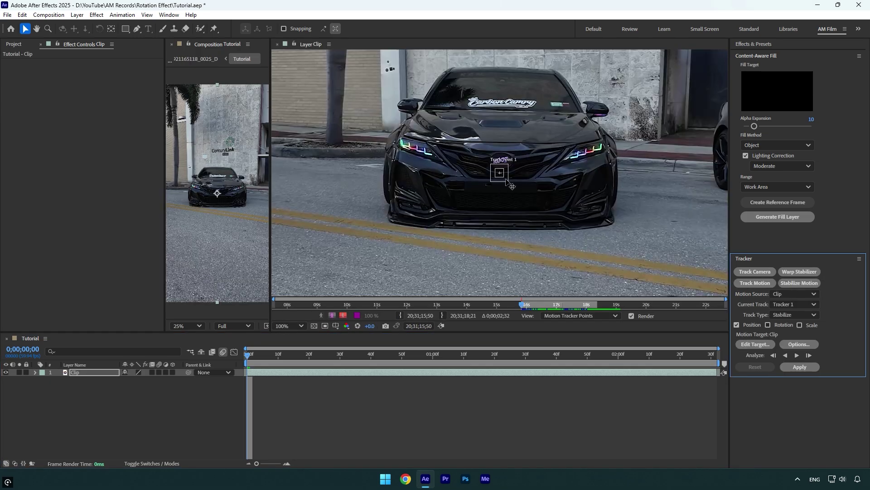
pyautogui.scroll(4, 503, 179)
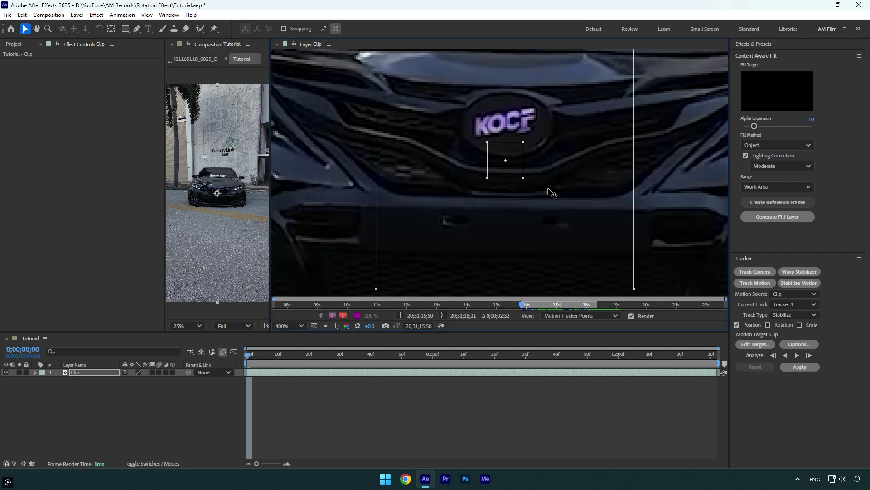
pyautogui.moveTo(549, 189); pyautogui.dragTo(547, 154)
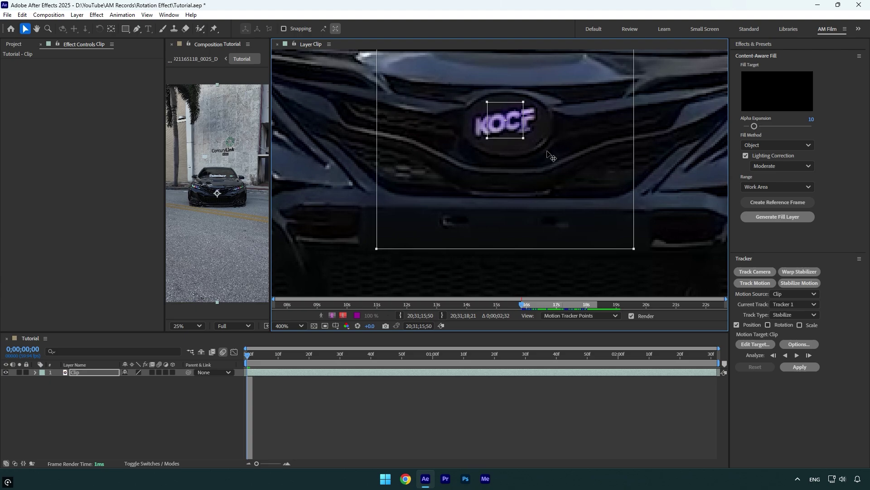
pyautogui.moveTo(524, 138); pyautogui.dragTo(541, 155)
pyautogui.press(',')
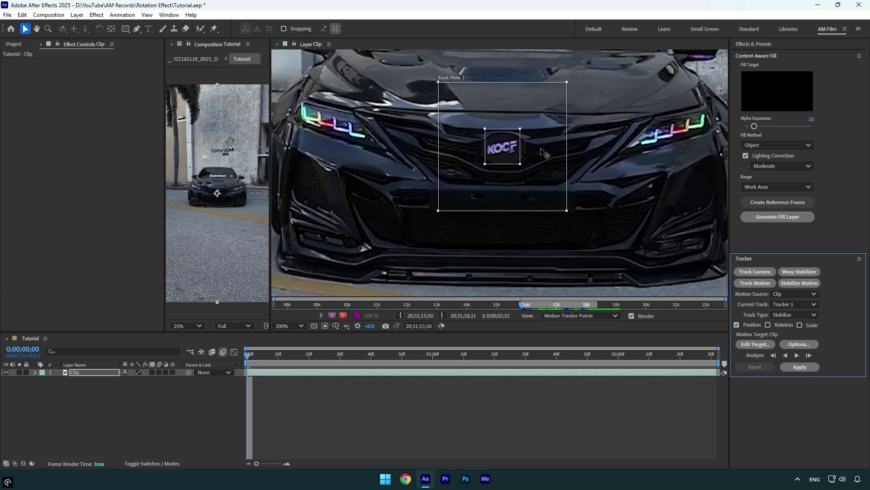
# Set the motion tracker options to RGB with Adapt Feature On Every Frame.
pyautogui.click(791, 346)
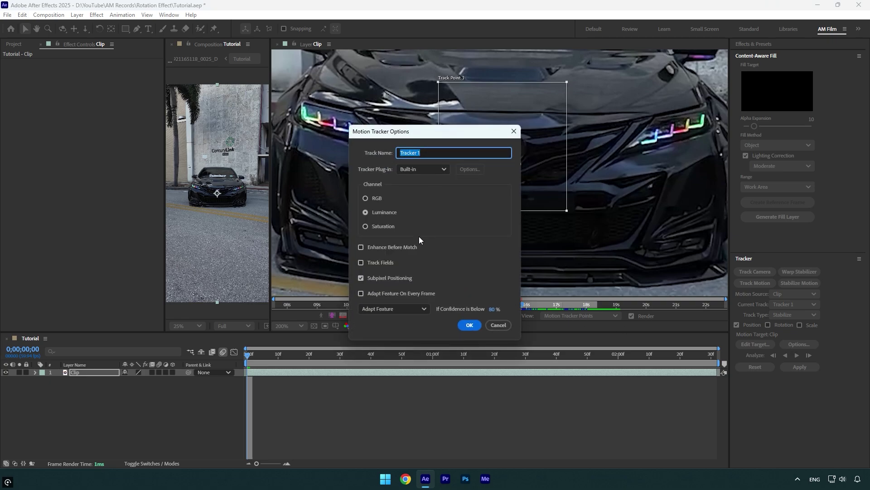
pyautogui.click(372, 198)
pyautogui.click(387, 294)
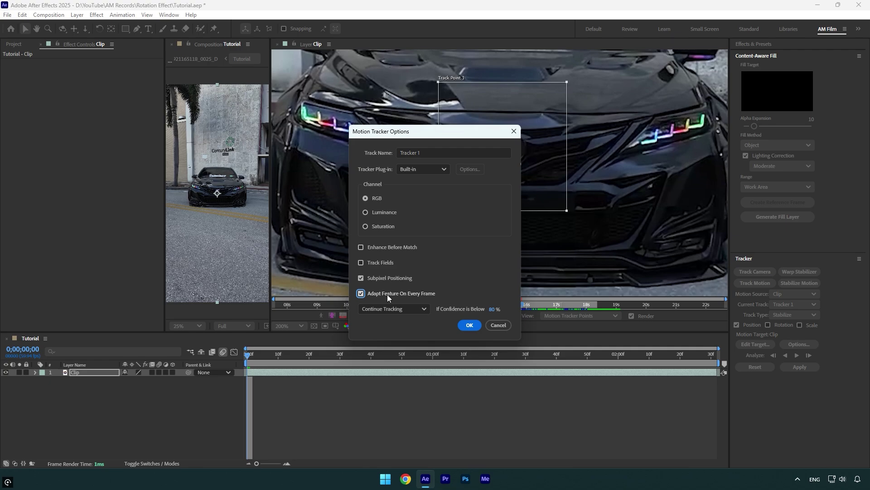
pyautogui.click(470, 325)
# Analyze the track forward, apply it in X and Y, and return to the composition.
pyautogui.click(796, 356)
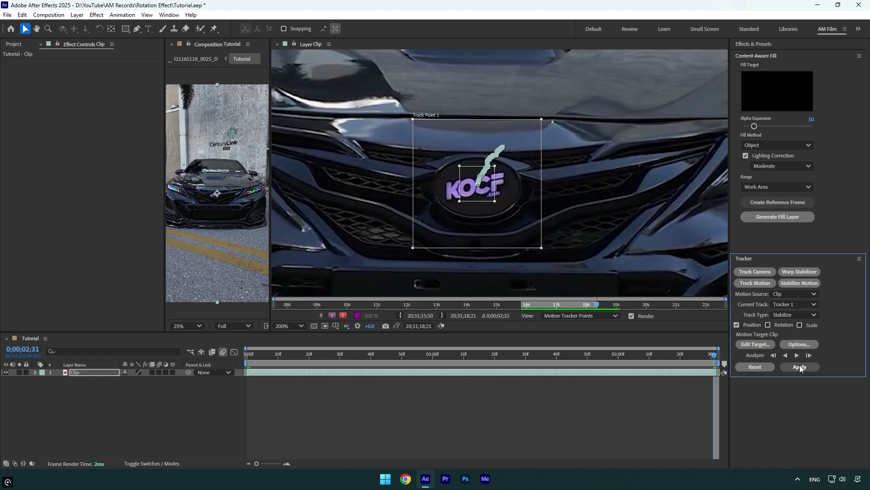
pyautogui.click(802, 367)
pyautogui.click(447, 247)
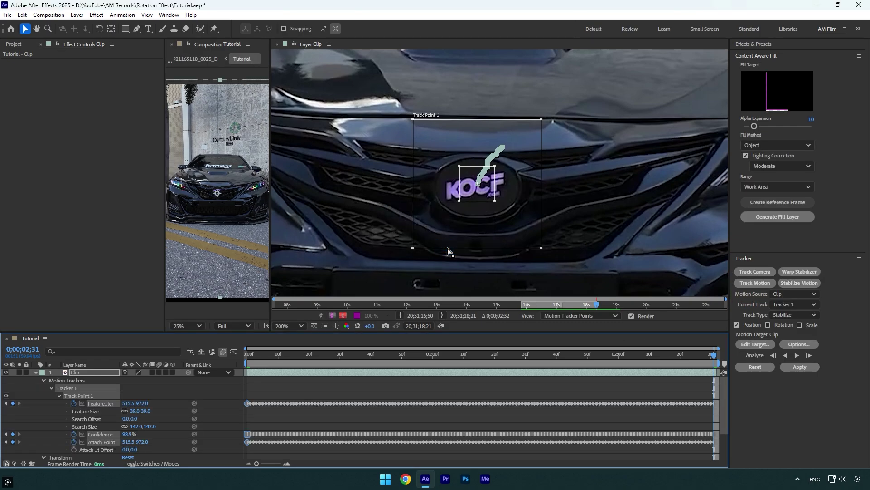
pyautogui.click(277, 44)
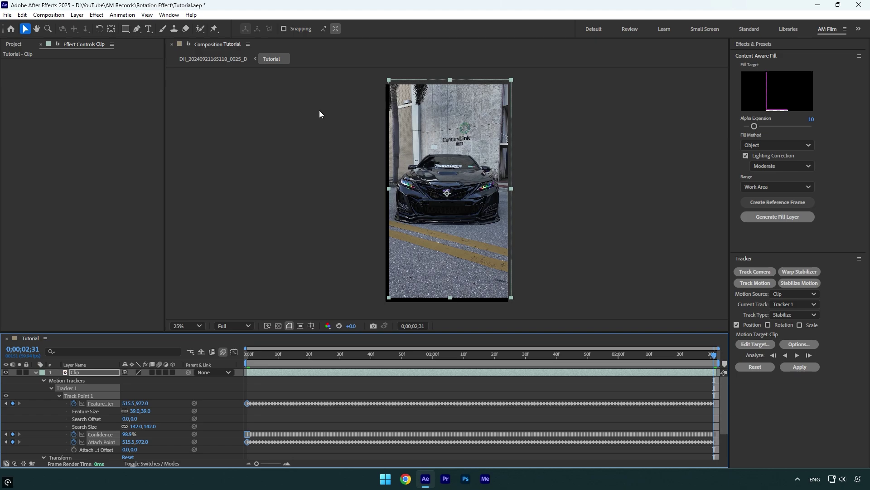
# Turn on the proportional grid and scale the Clip layer to 113%.
pyautogui.click(315, 323)
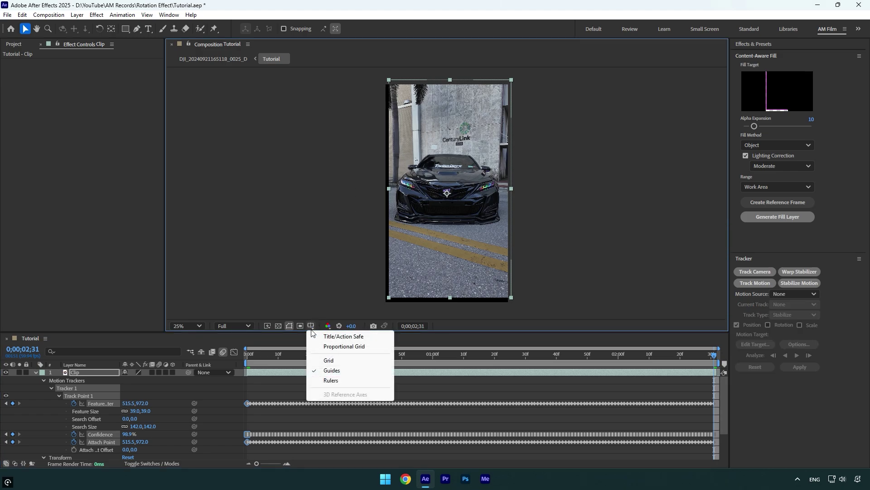
pyautogui.click(332, 344)
pyautogui.press('s')
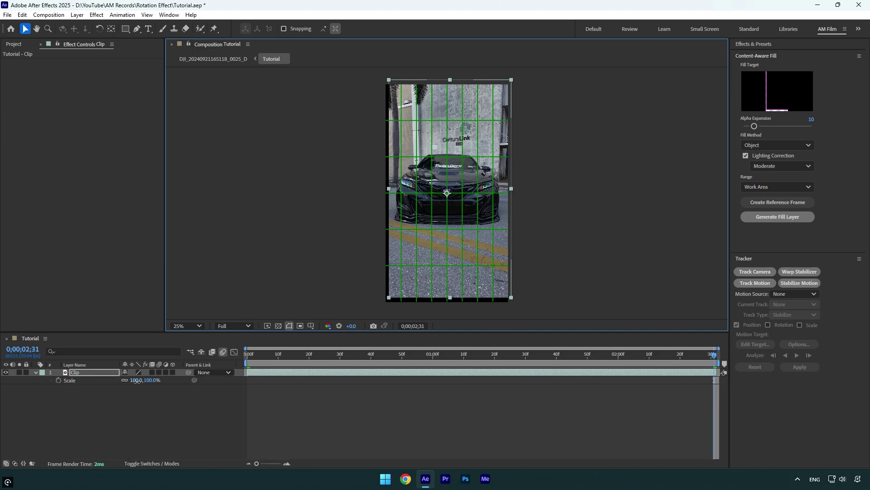
pyautogui.moveTo(135, 382); pyautogui.dragTo(141, 381)
pyautogui.press('.')
pyautogui.press('.')
pyautogui.press('.')
pyautogui.press('.')
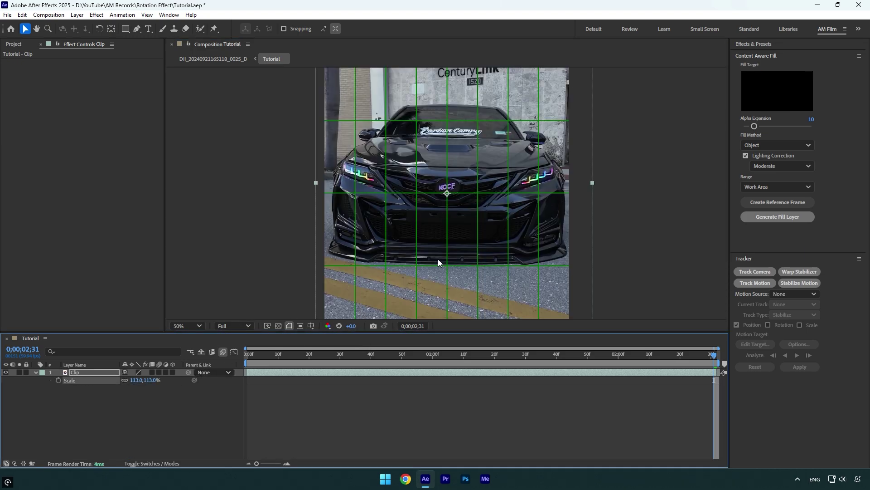
pyautogui.press(',')
pyautogui.press(',')
pyautogui.press(',')
pyautogui.press(',')
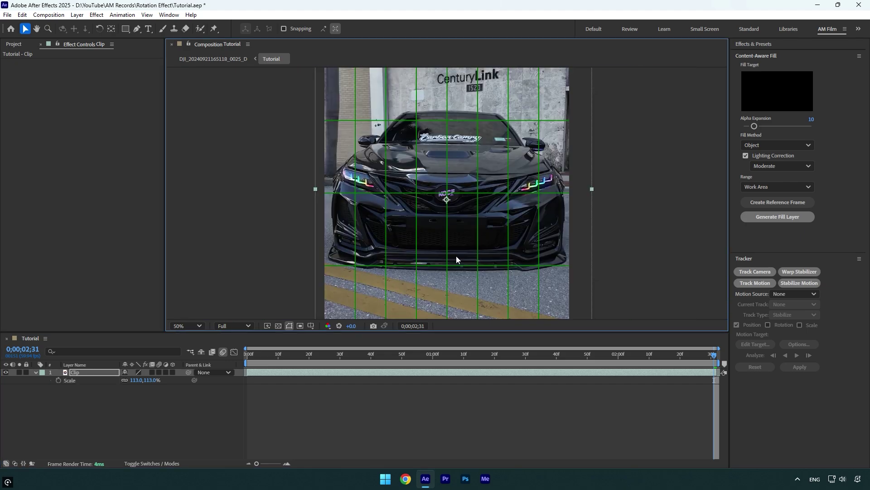
# Pre-compose the layer as 'Clip' with all attributes moved, then turn off the proportional grid.
pyautogui.rightClick(416, 377)
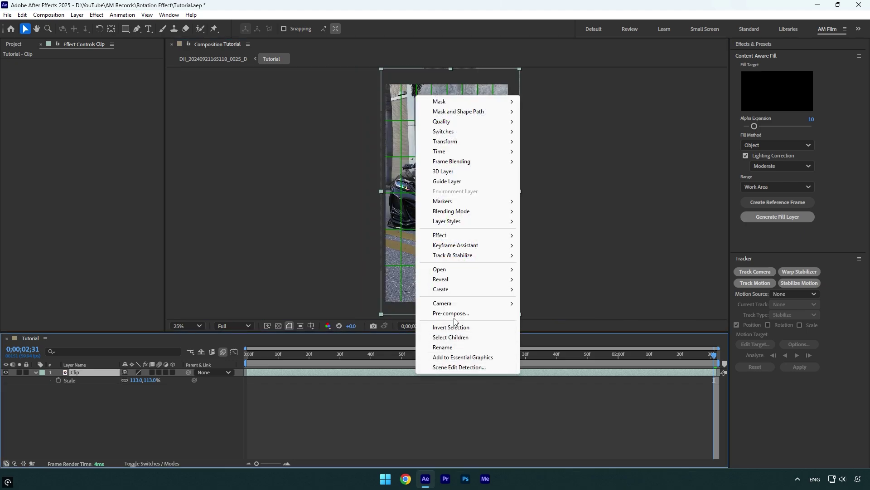
pyautogui.click(453, 312)
pyautogui.write('Clip')
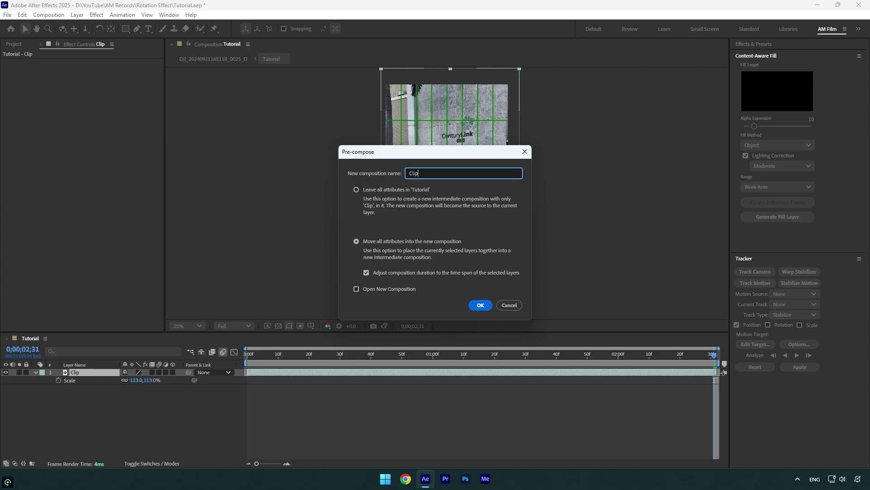
pyautogui.click(440, 242)
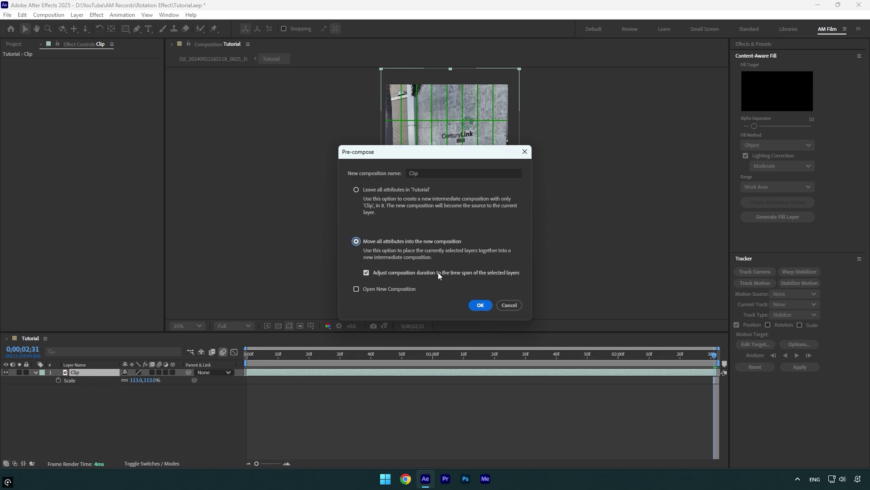
pyautogui.click(480, 305)
pyautogui.click(311, 326)
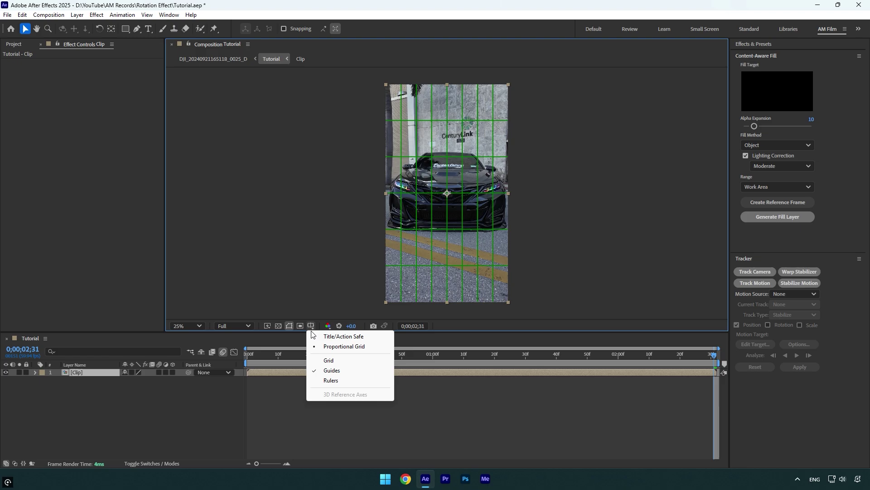
pyautogui.click(318, 356)
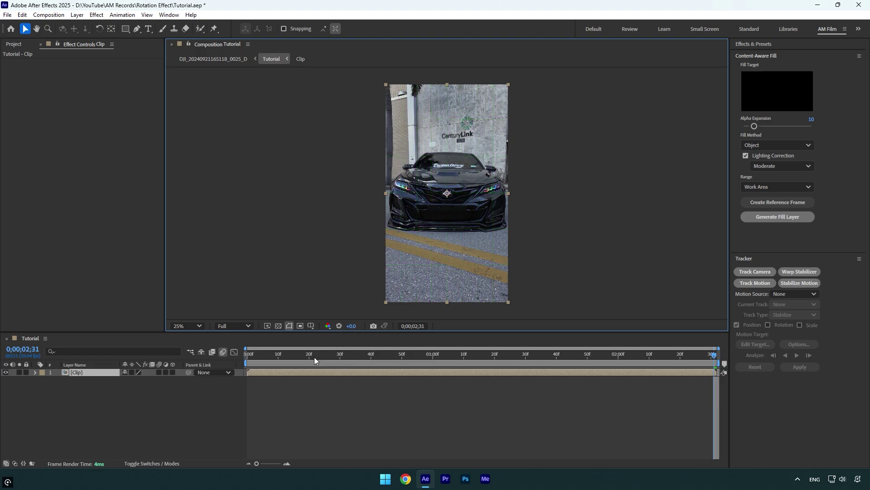
# Play and stop a preview of the stabilized clip.
pyautogui.press('space')
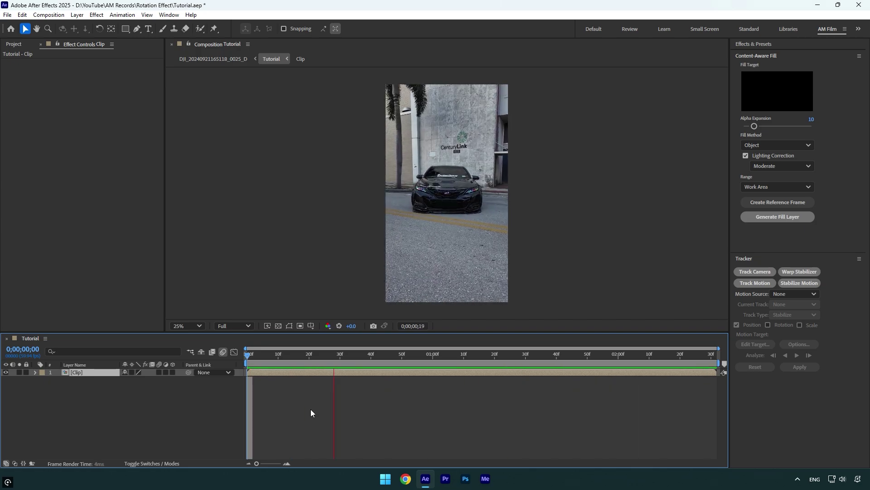
pyautogui.press('space')
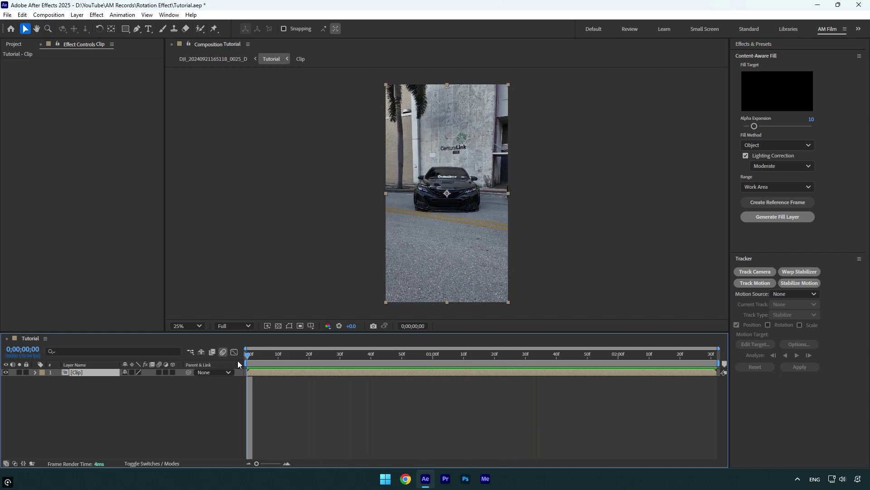
# Keyframe Rotation from 0° at the start through 42° at 0;00;00;39 and 206° at 0;00;01;31.
pyautogui.press('r')
pyautogui.click(58, 381)
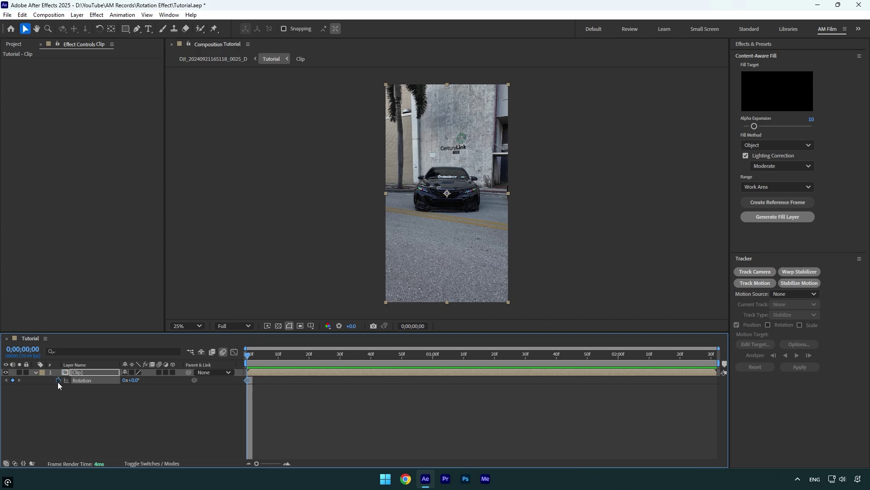
pyautogui.moveTo(260, 360); pyautogui.dragTo(368, 357)
pyautogui.moveTo(133, 381); pyautogui.dragTo(158, 380)
pyautogui.moveTo(368, 355); pyautogui.dragTo(529, 356)
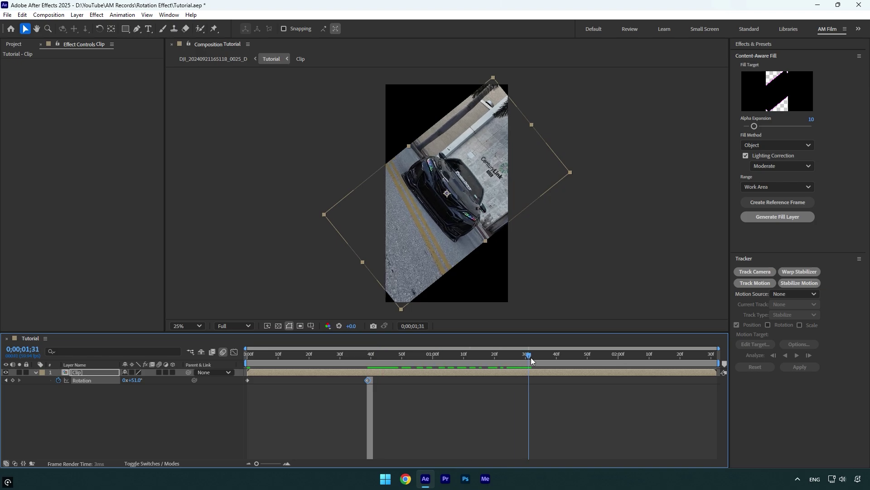
pyautogui.moveTo(136, 381); pyautogui.dragTo(208, 380)
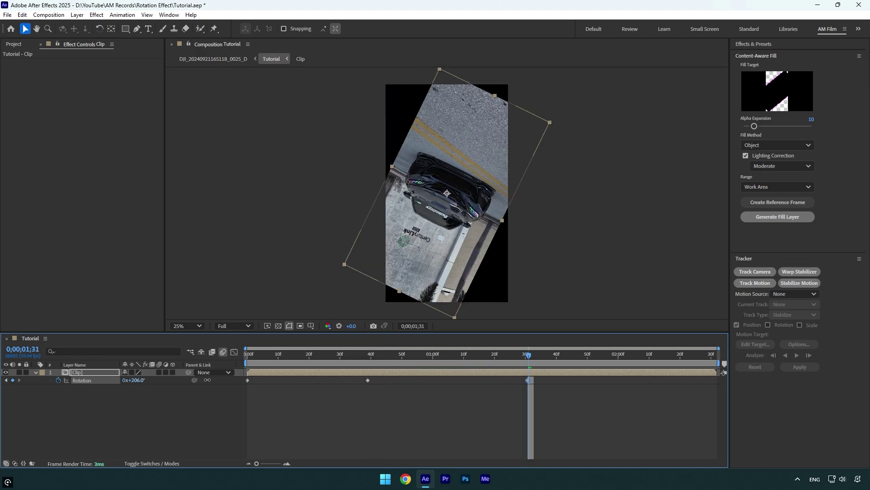
# Set Rotation to 360° (1x+0°) at the last frame, 0;00;02;31.
pyautogui.press('space')
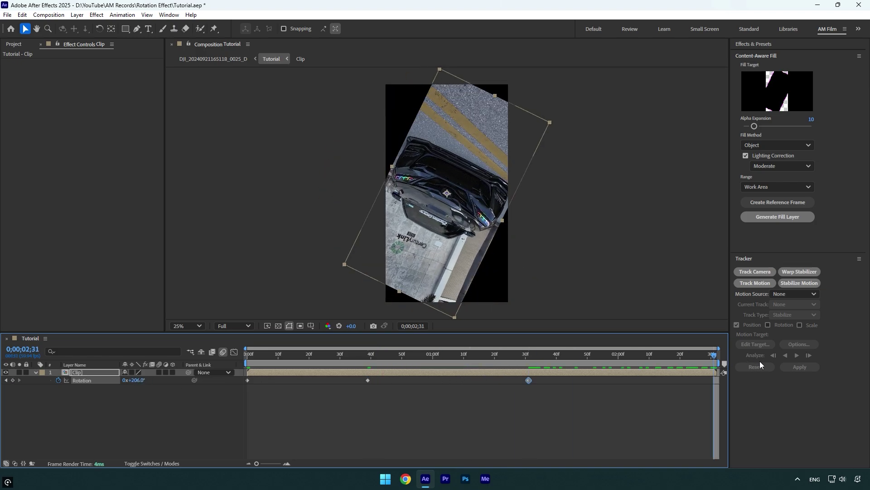
pyautogui.click(136, 380)
pyautogui.write('360')
pyautogui.press('Return')
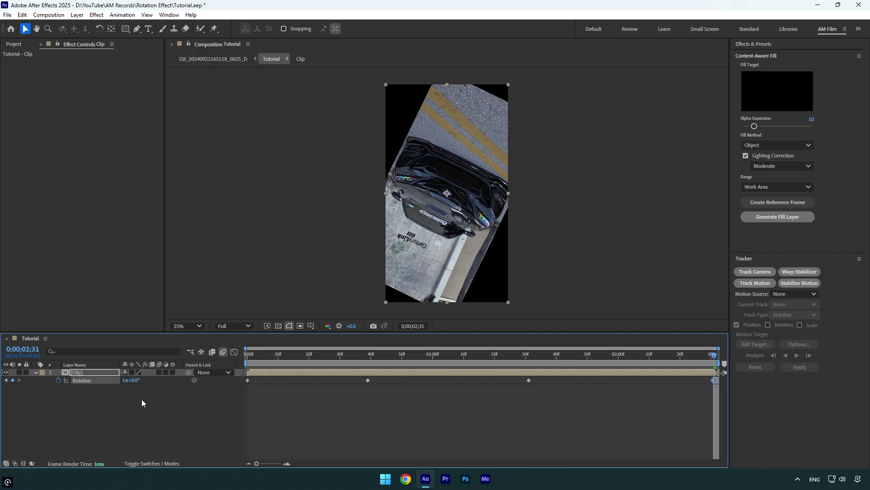
# Select all four Rotation keyframes and apply Easy Ease.
pyautogui.moveTo(388, 397); pyautogui.dragTo(241, 378)
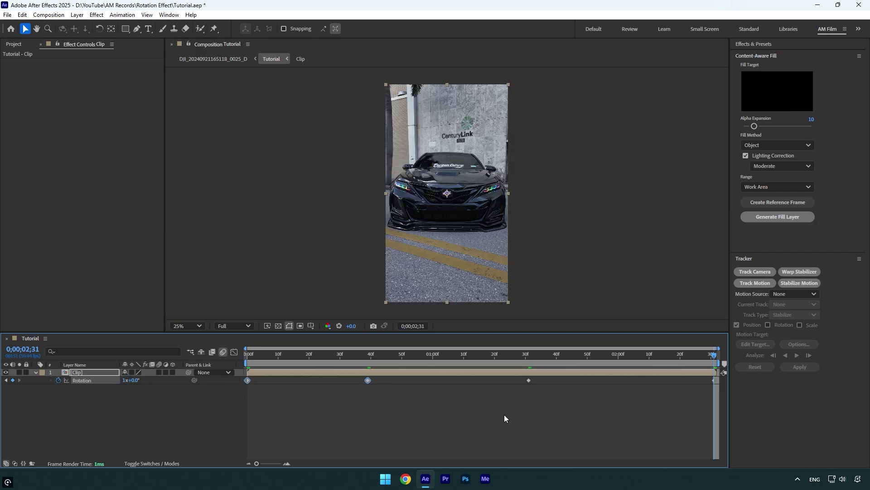
pyautogui.moveTo(512, 402); pyautogui.dragTo(720, 369)
pyautogui.press('F9')
# Lengthen the keyframes' incoming and outgoing influence on the speed graph to sharpen the peaks.
pyautogui.click(234, 352)
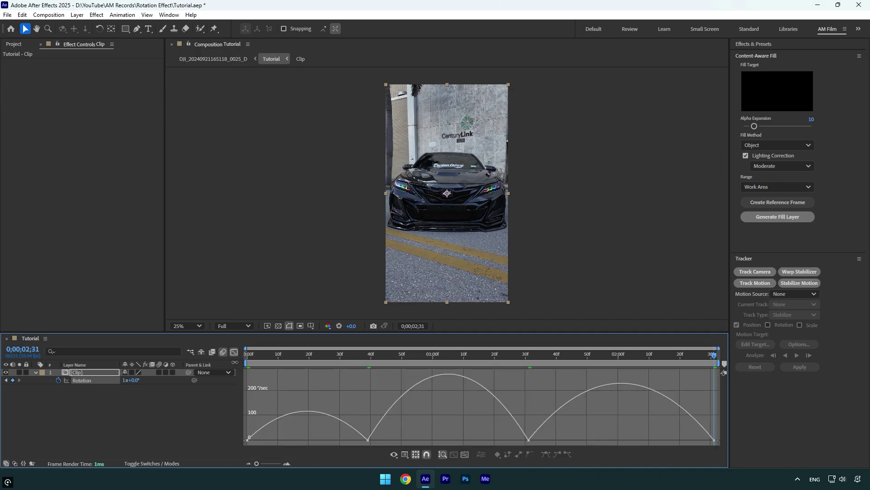
pyautogui.click(394, 455)
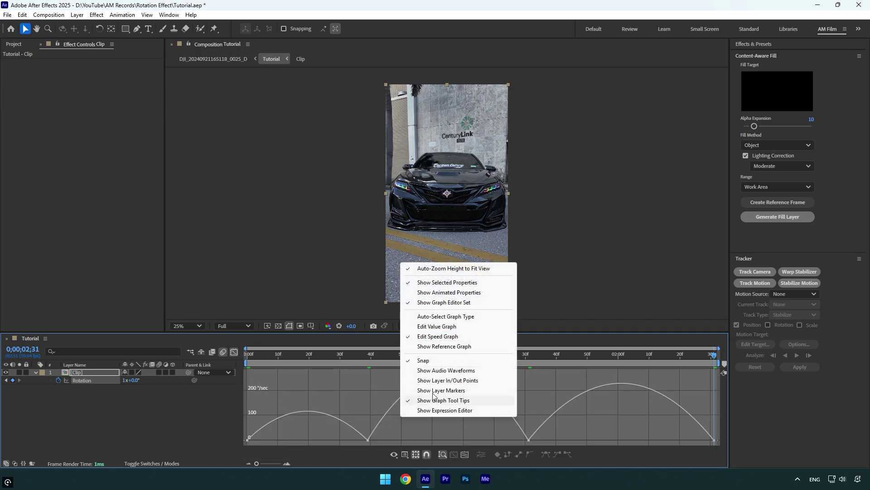
pyautogui.click(430, 337)
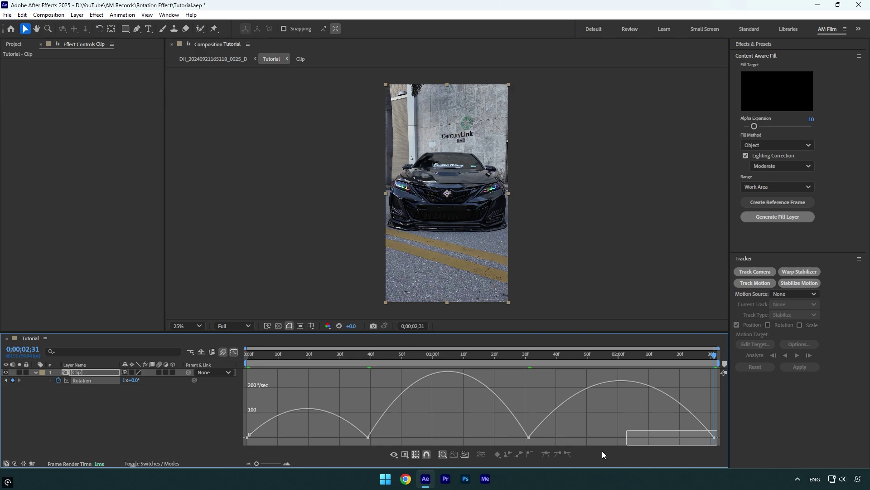
pyautogui.moveTo(603, 454); pyautogui.dragTo(186, 462)
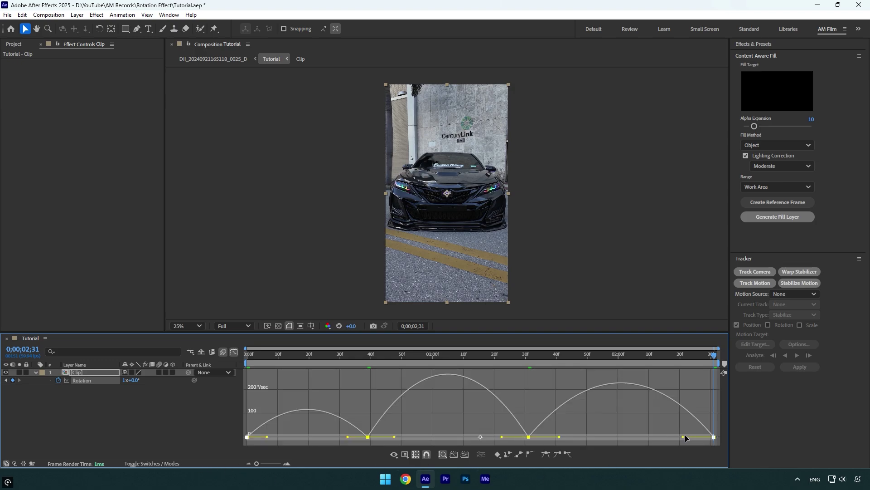
pyautogui.moveTo(683, 437); pyautogui.dragTo(632, 439)
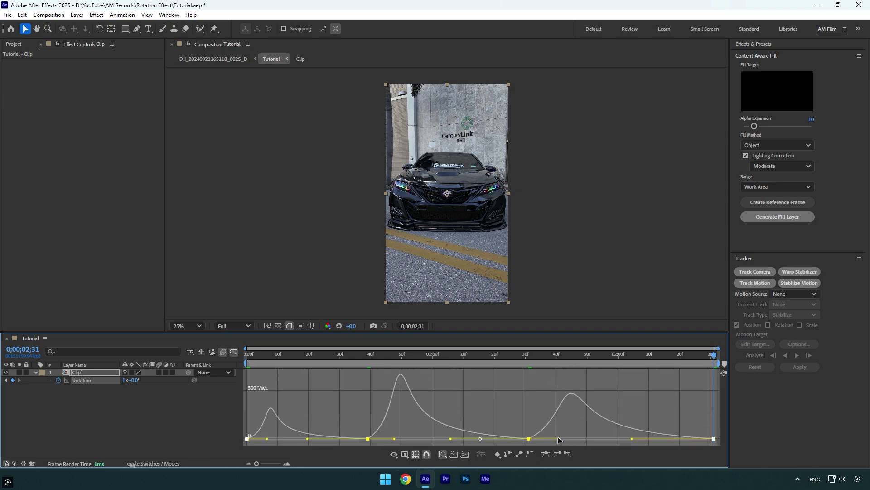
pyautogui.moveTo(558, 439); pyautogui.dragTo(586, 438)
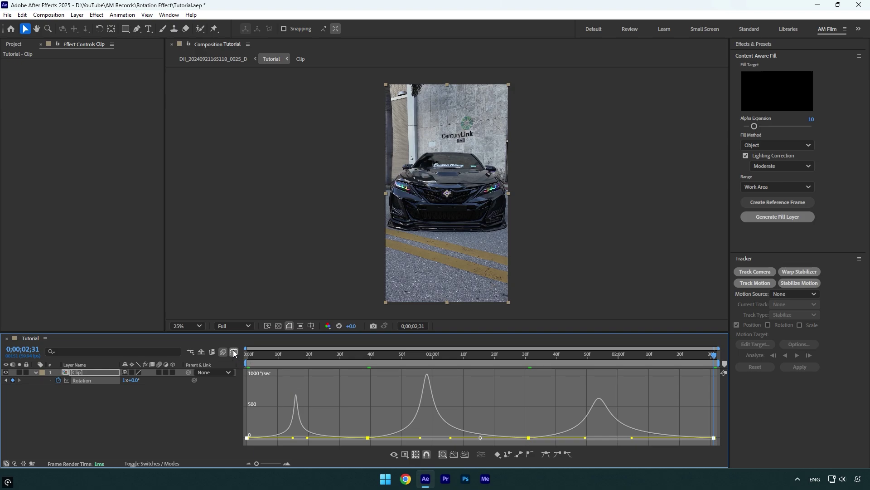
pyautogui.click(234, 352)
pyautogui.press('Home')
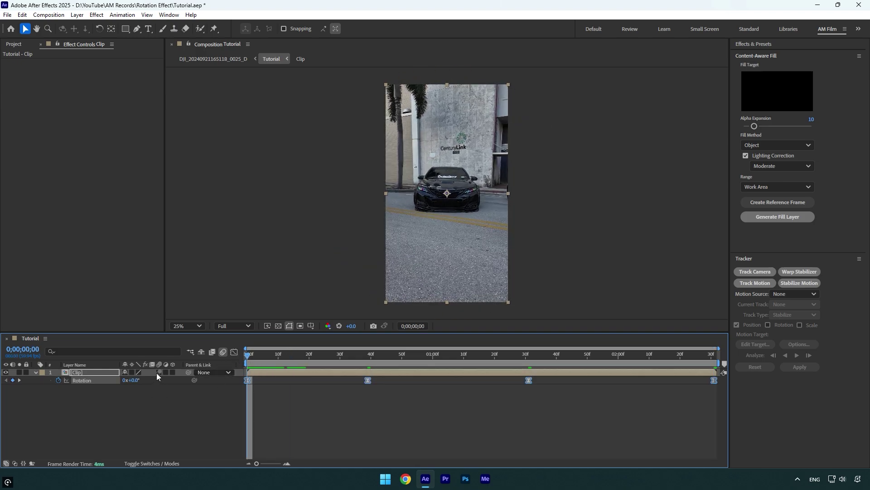
# Enable motion blur on the Clip layer, preview it, and move to 0;00;00;21.
pyautogui.click(157, 372)
pyautogui.press('space')
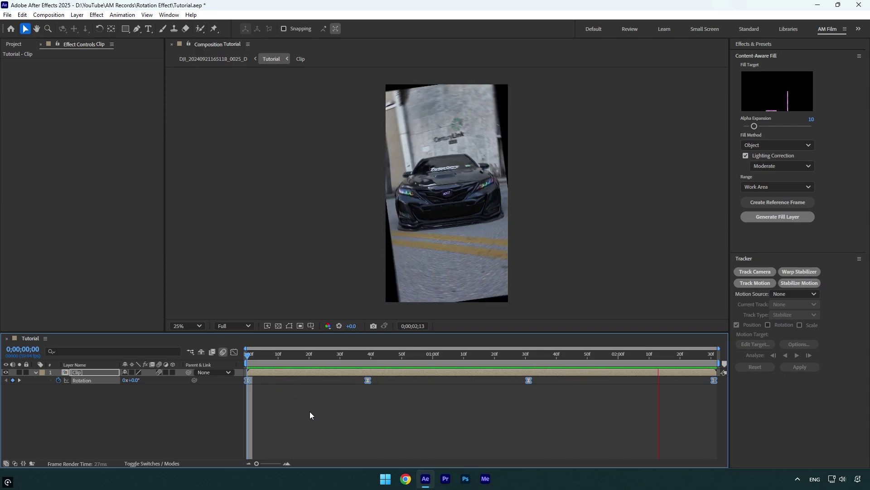
pyautogui.moveTo(272, 358); pyautogui.dragTo(312, 358)
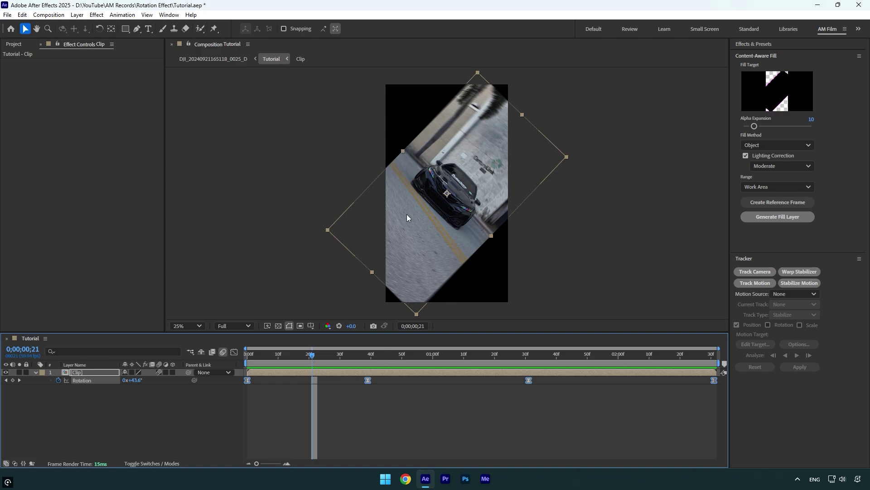
# Apply Motion Tile with Mirror Edges and Output Width and Output Height of 200.
pyautogui.hotkey('ctrl', 'space')
pyautogui.write('mot')
pyautogui.press('Return')
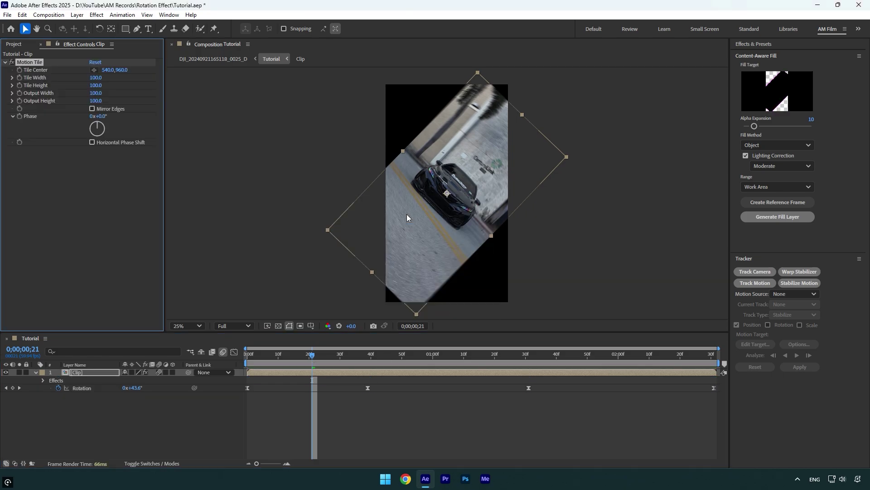
pyautogui.click(115, 111)
pyautogui.click(96, 101)
pyautogui.write('200')
pyautogui.press('Return')
pyautogui.click(95, 93)
pyautogui.write('200')
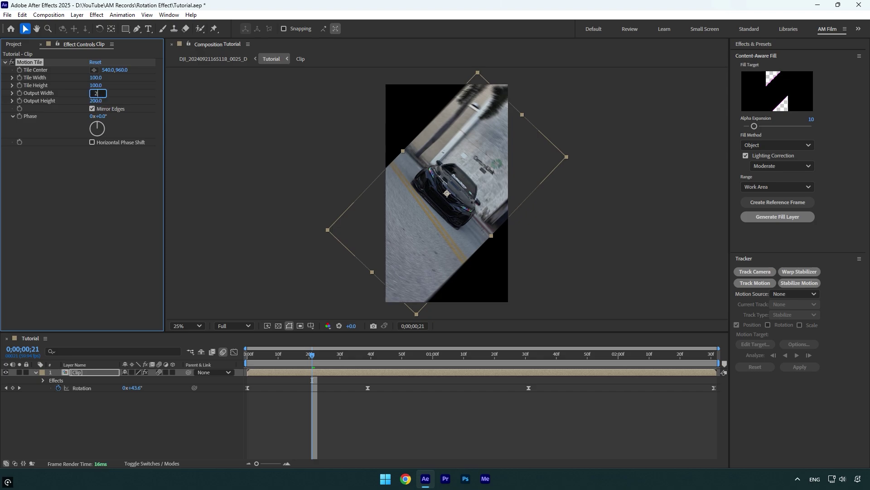
pyautogui.press('Return')
# Preview the tiled spinning clip from the first frame, then jump to the next Rotation keyframe.
pyautogui.click(270, 359)
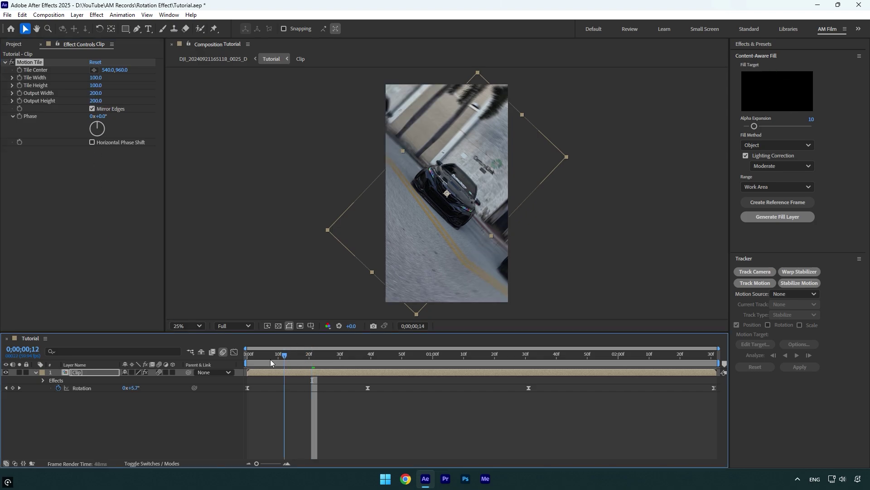
pyautogui.press('Home')
pyautogui.press('space')
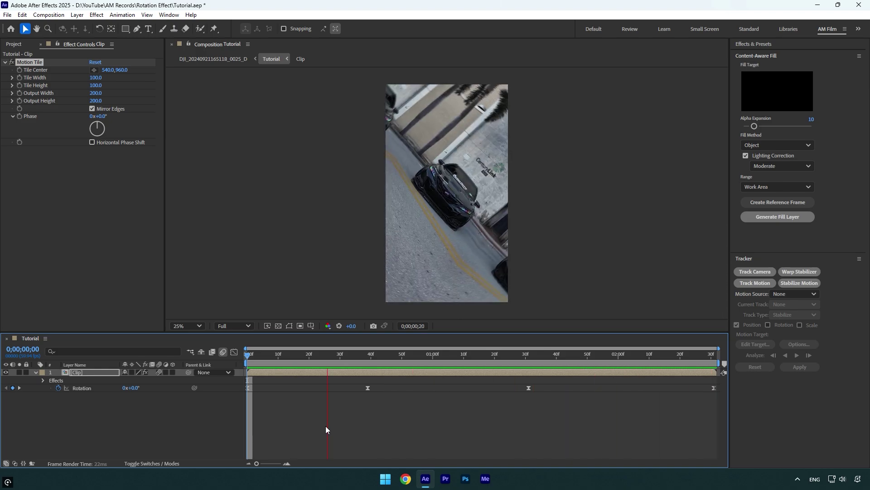
pyautogui.press('space')
pyautogui.press('k')
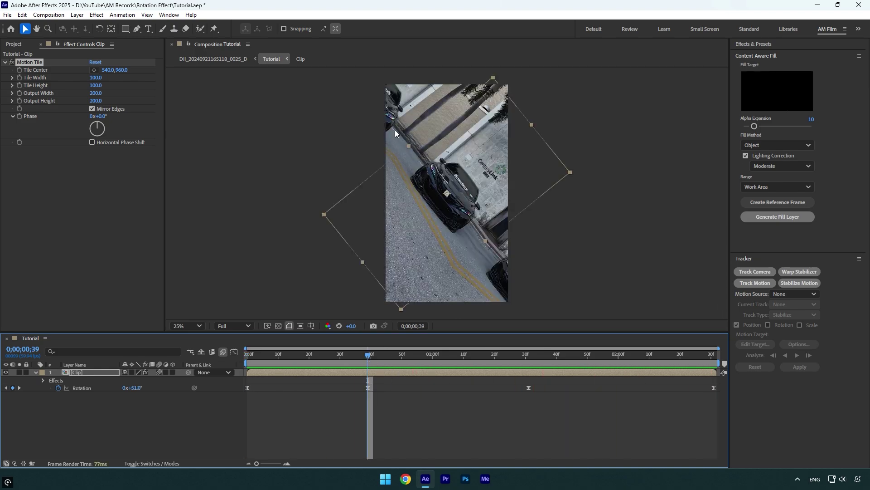
# Scale the Clip layer to 145% and preview the enlarged spin.
pyautogui.press('s')
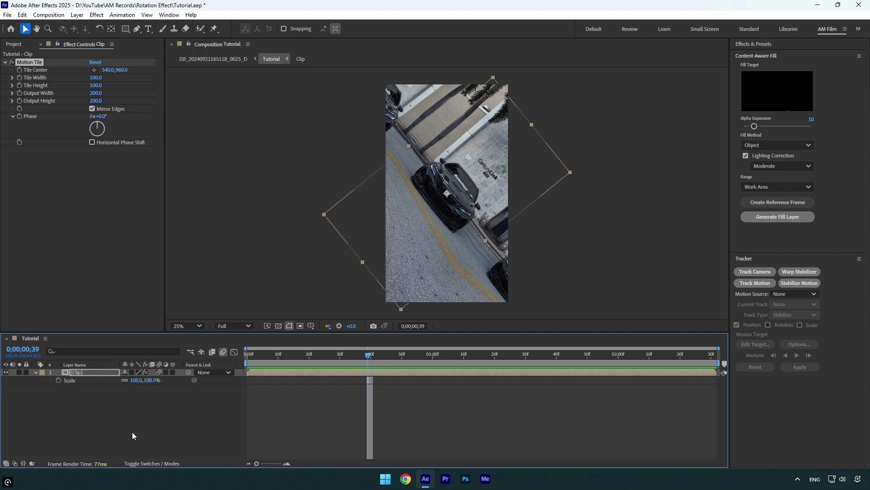
pyautogui.moveTo(136, 381); pyautogui.dragTo(156, 380)
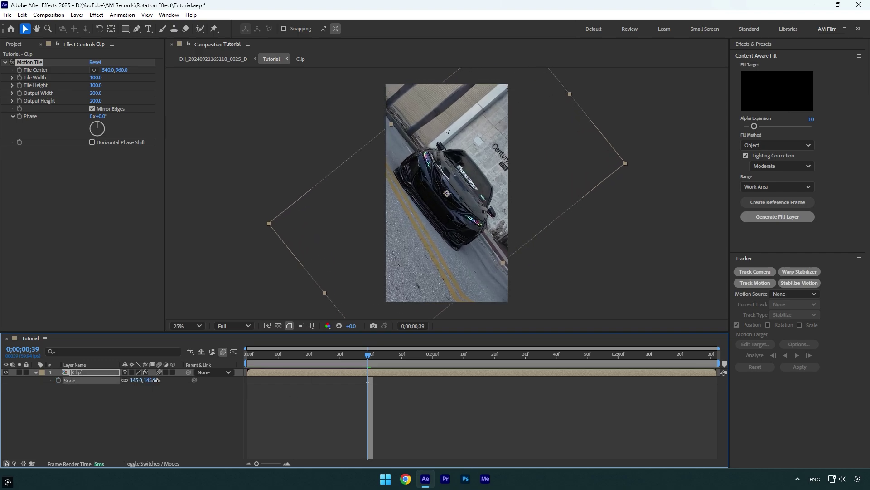
pyautogui.click(245, 356)
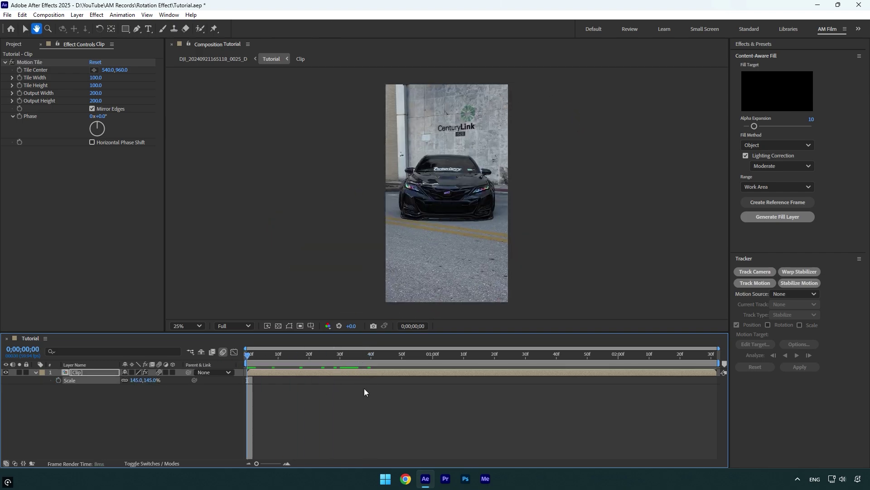
pyautogui.press('space')
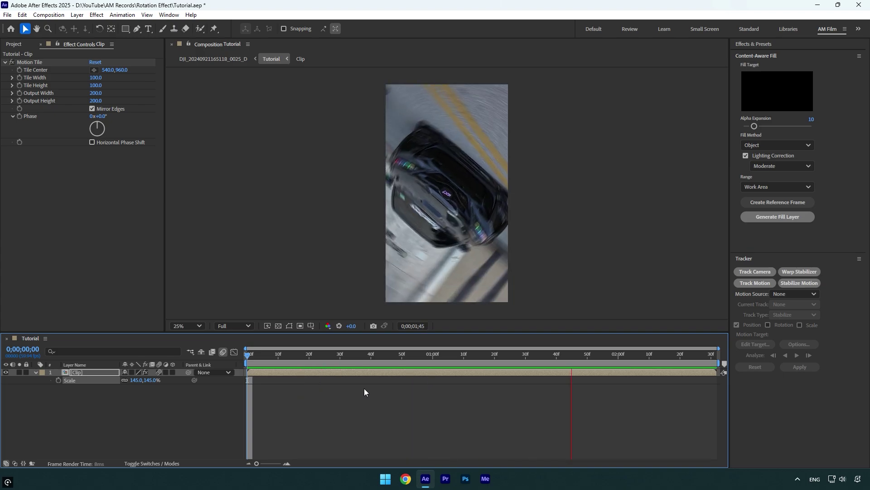
pyautogui.press('space')
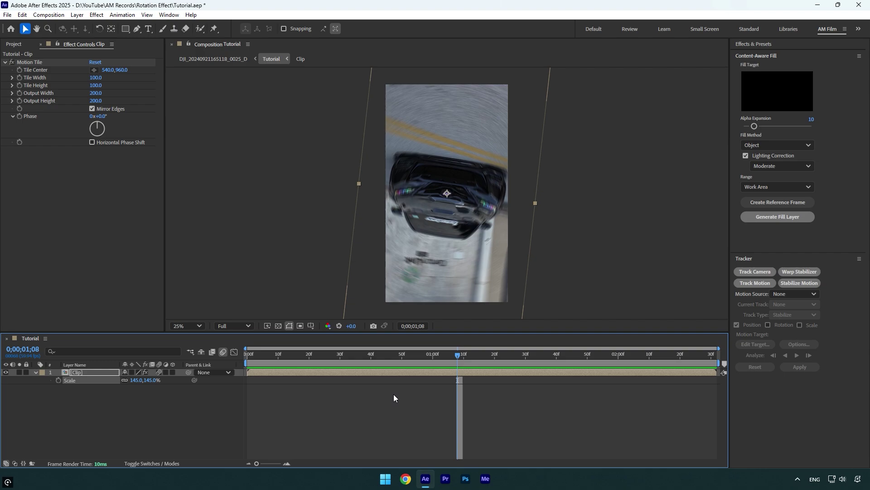
# Time-scale all four Rotation keyframes toward the start, then return the playhead to frame 0.
pyautogui.press('r')
pyautogui.moveTo(563, 408); pyautogui.dragTo(195, 374)
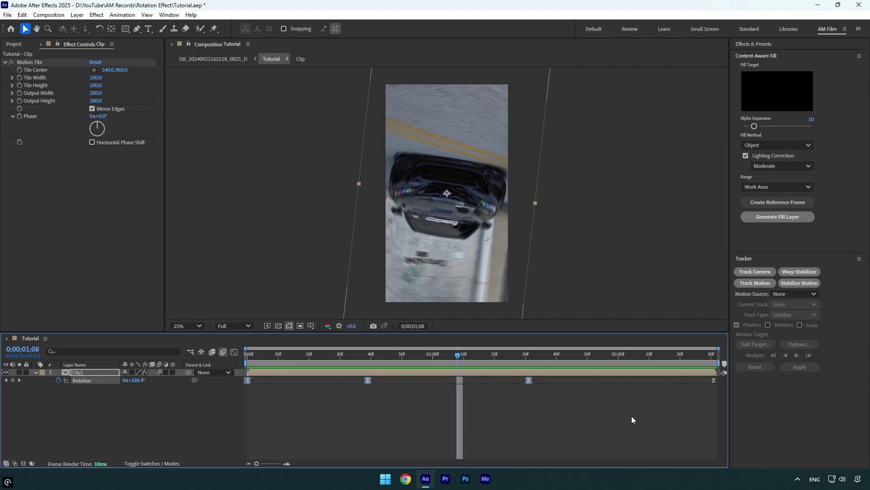
pyautogui.moveTo(631, 420); pyautogui.dragTo(757, 376)
pyautogui.hotkey('shift', '/')
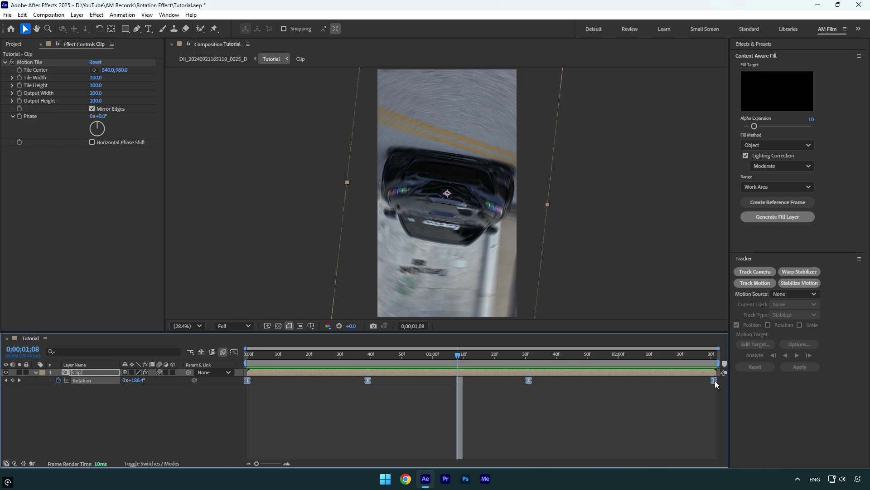
pyautogui.moveTo(714, 380); pyautogui.dragTo(534, 388)
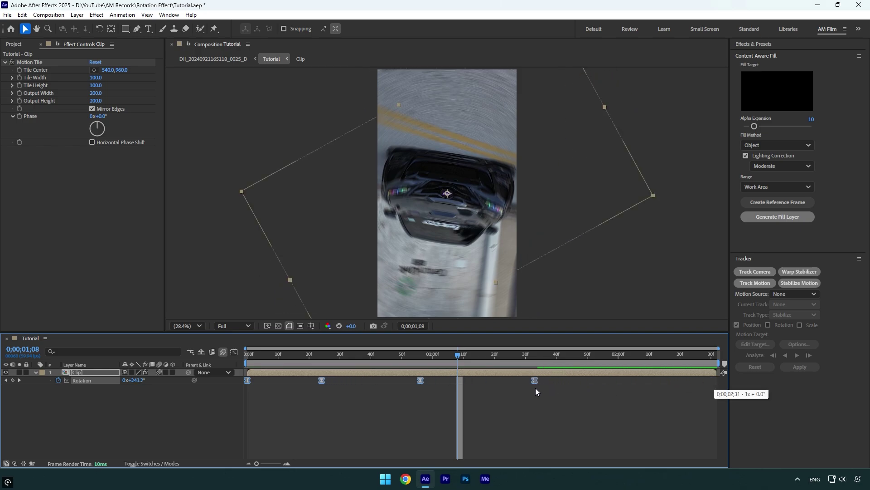
pyautogui.moveTo(430, 356); pyautogui.dragTo(263, 407)
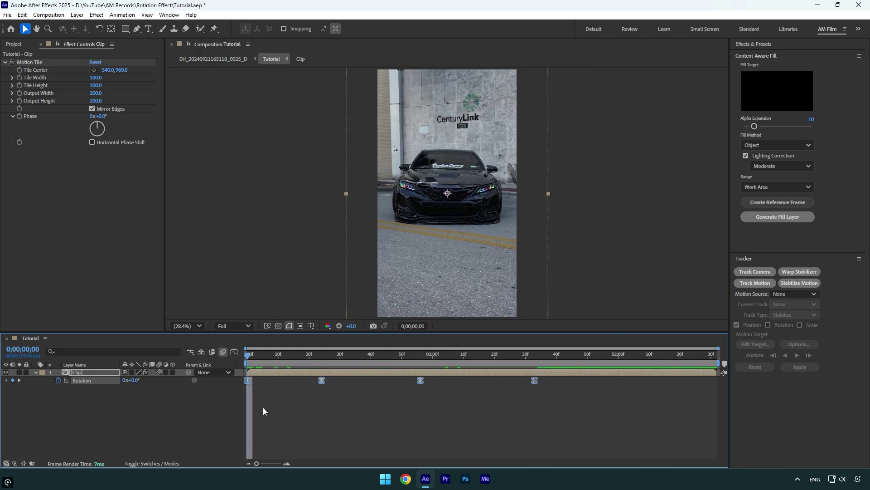
pyautogui.press('space')
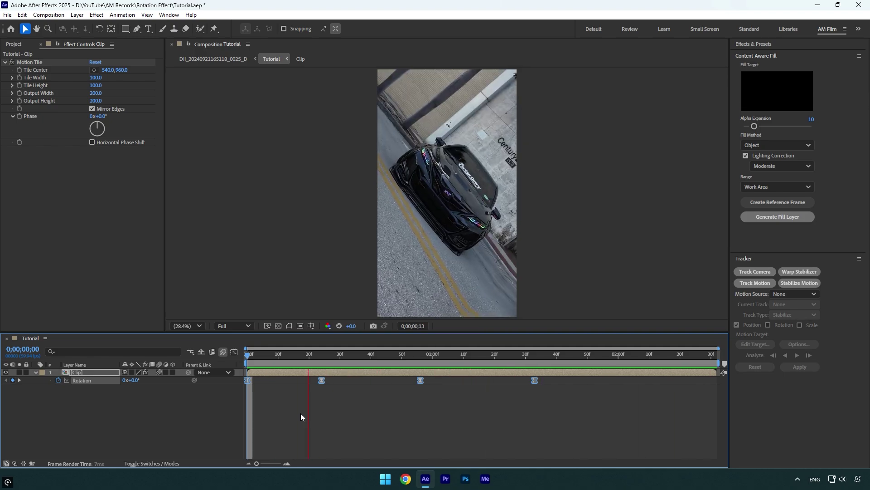
pyautogui.press('space')
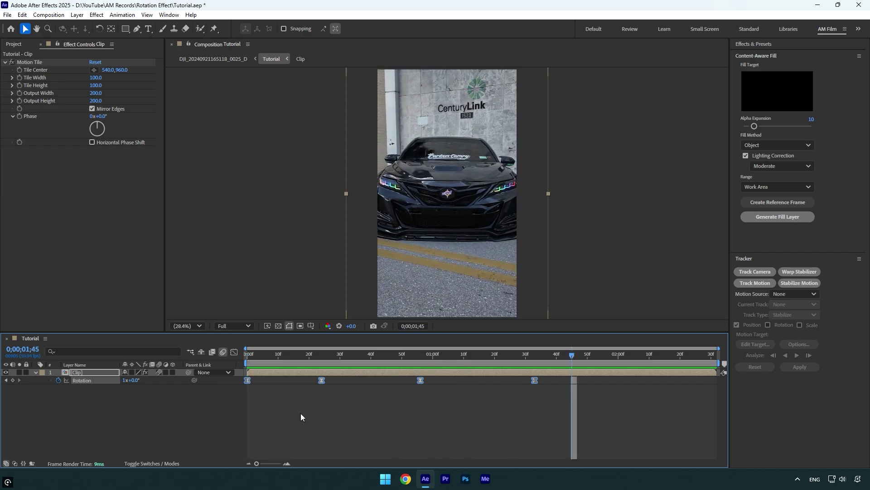